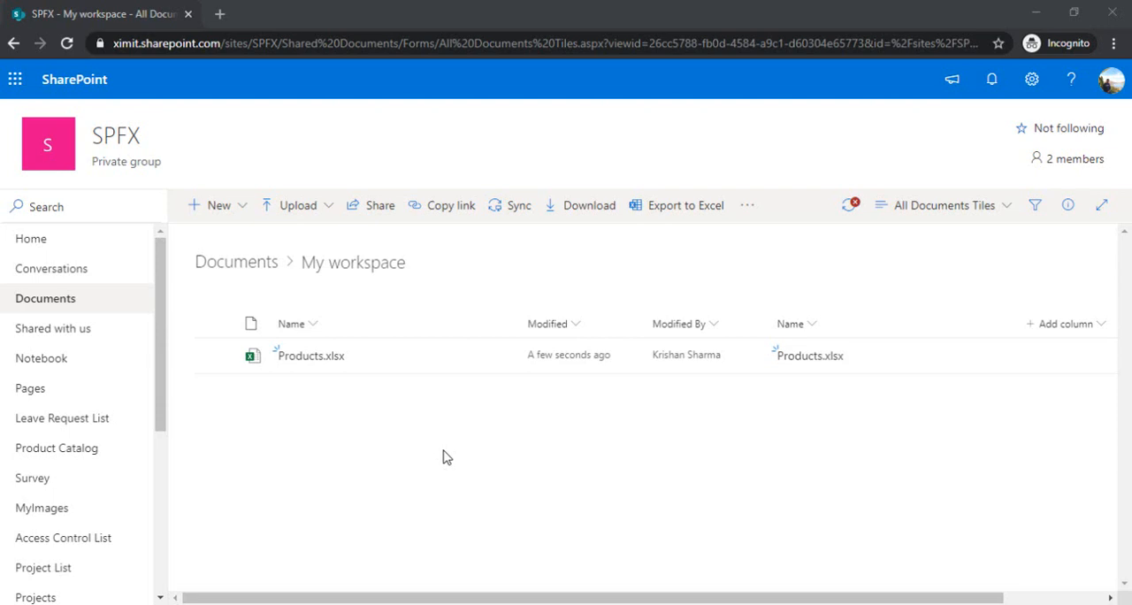
Open the Products.xlsx workbook from the My workspace folder
click(312, 356)
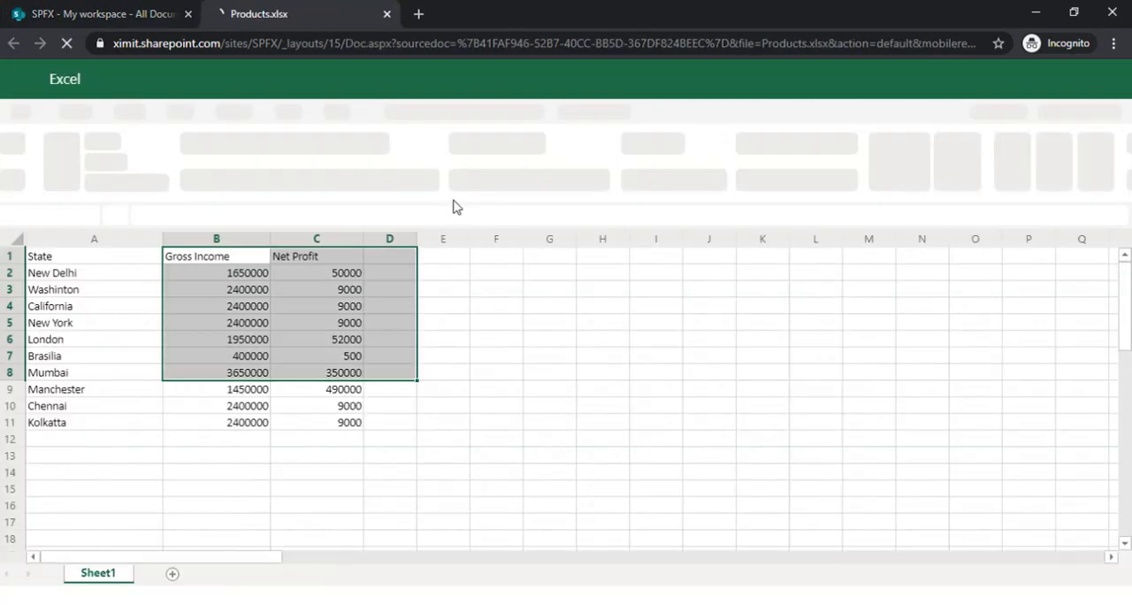
click(474, 391)
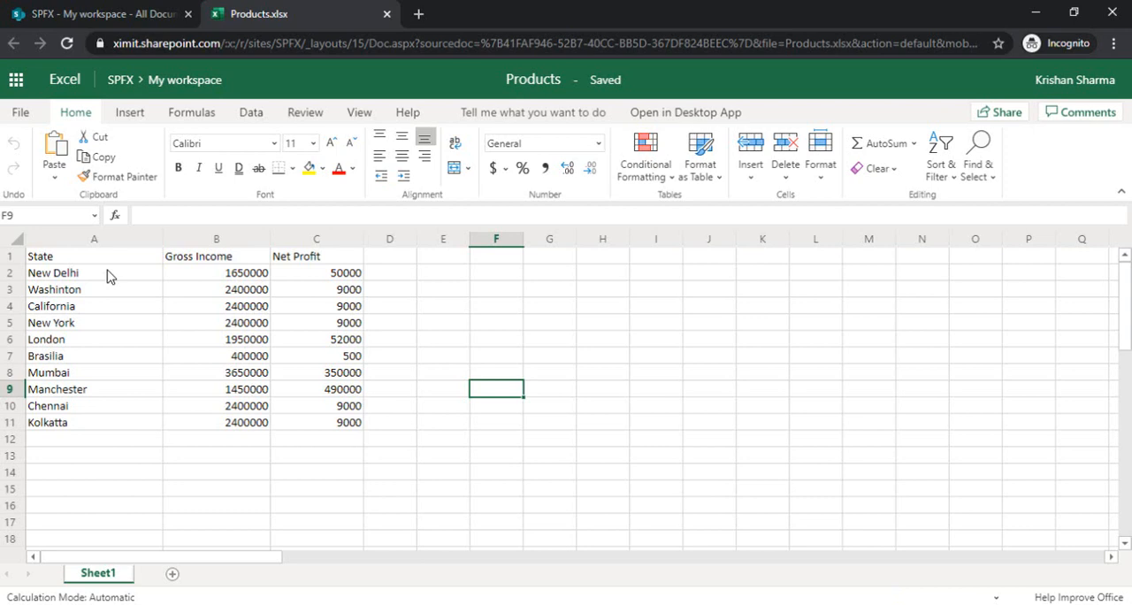
Search the Office Add-ins store for "bing" and add the Bing Maps add-in to the sheet
click(251, 115)
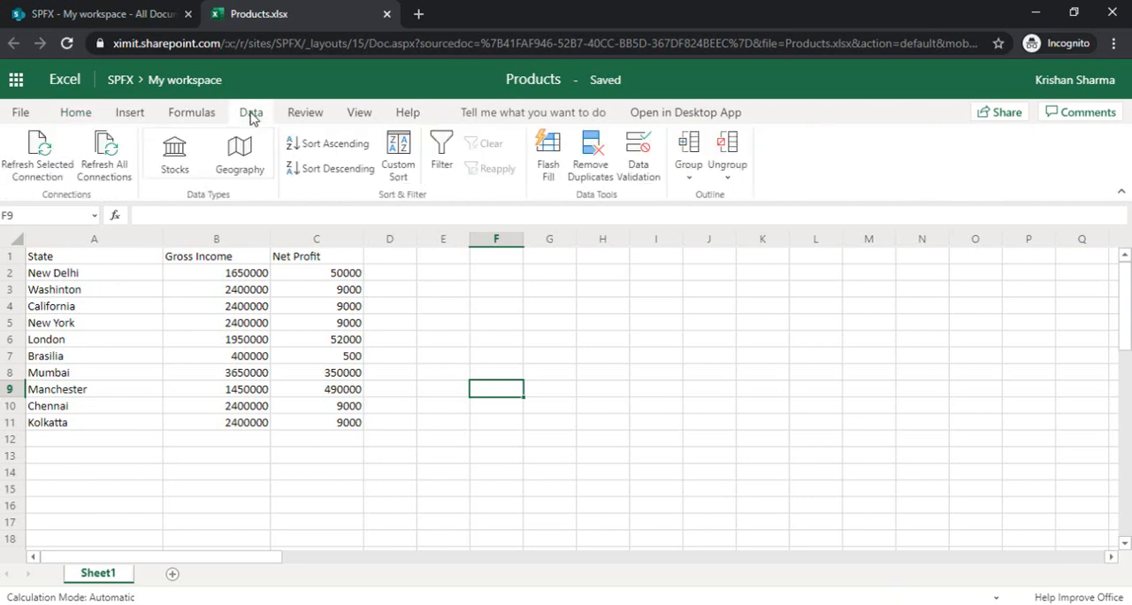
click(133, 113)
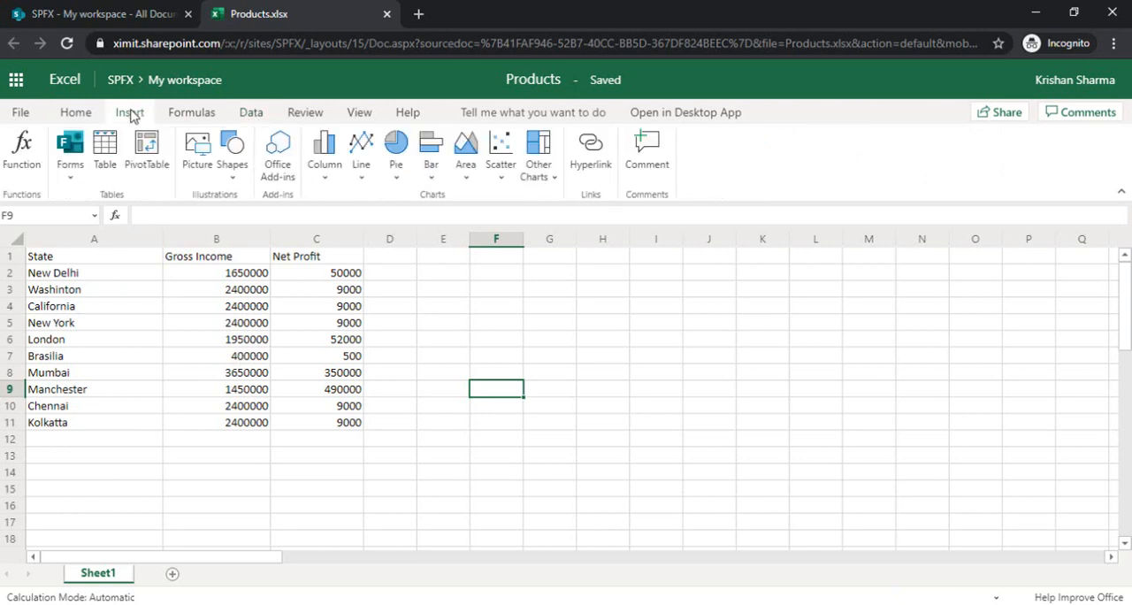
click(286, 175)
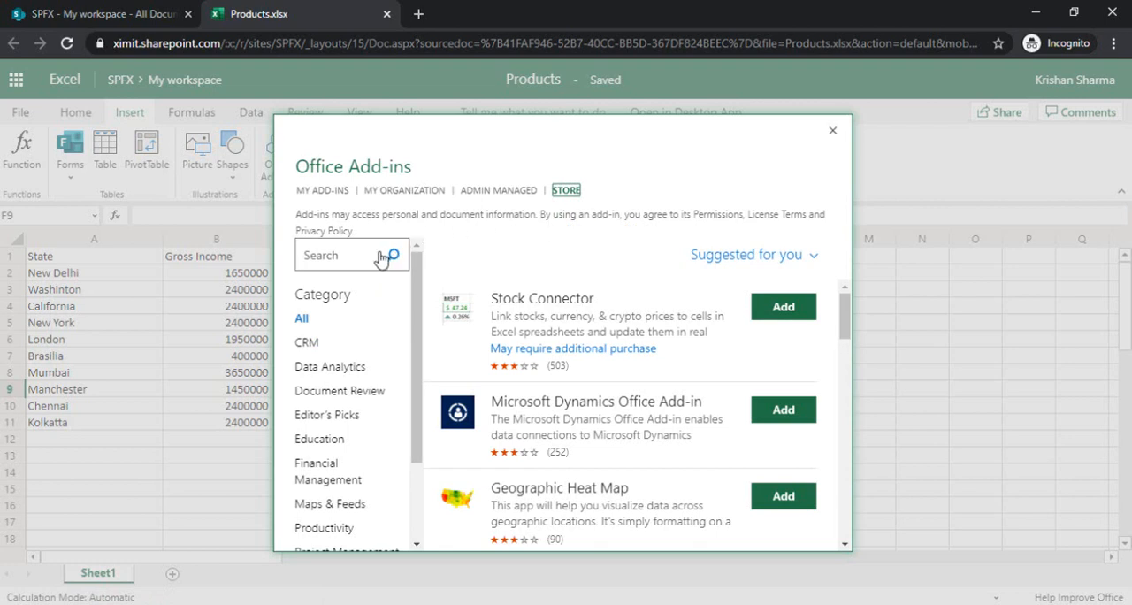
click(365, 258)
text(bing)
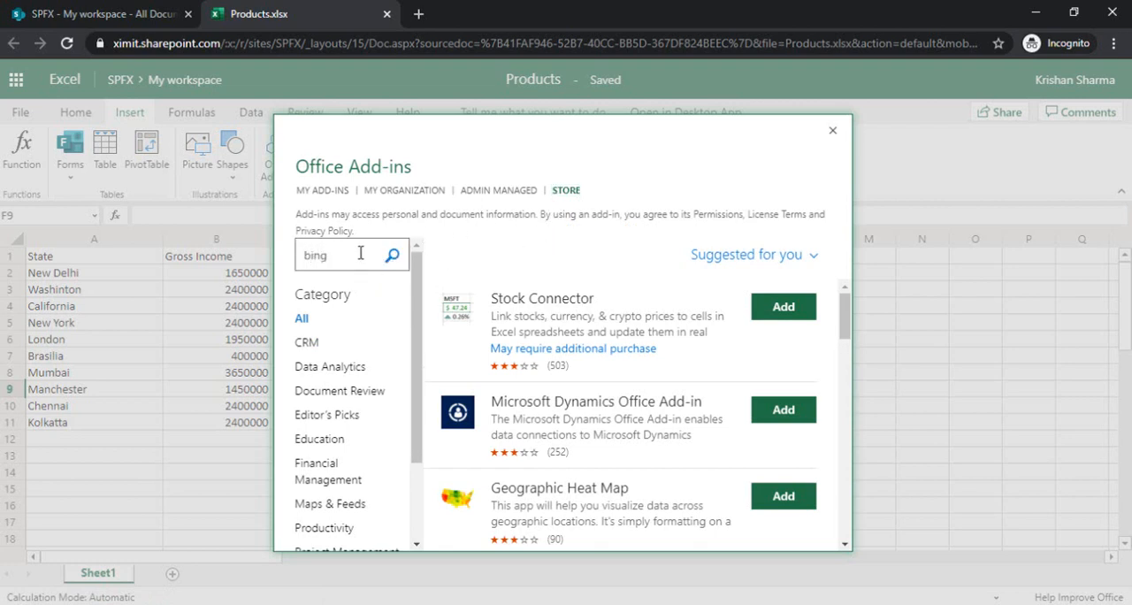
key(Return)
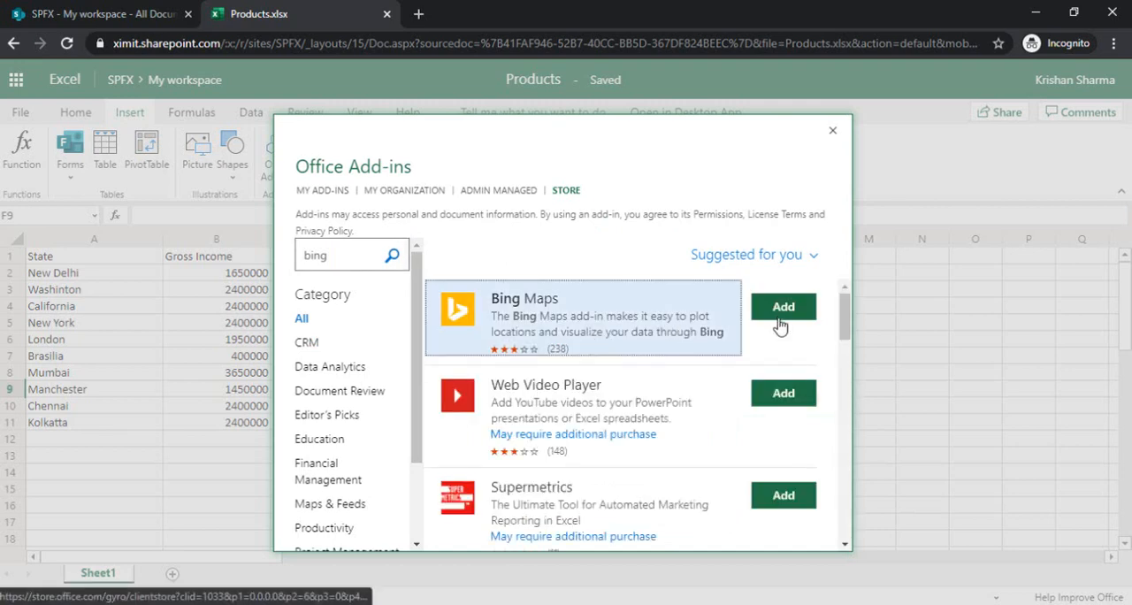
click(780, 325)
click(747, 494)
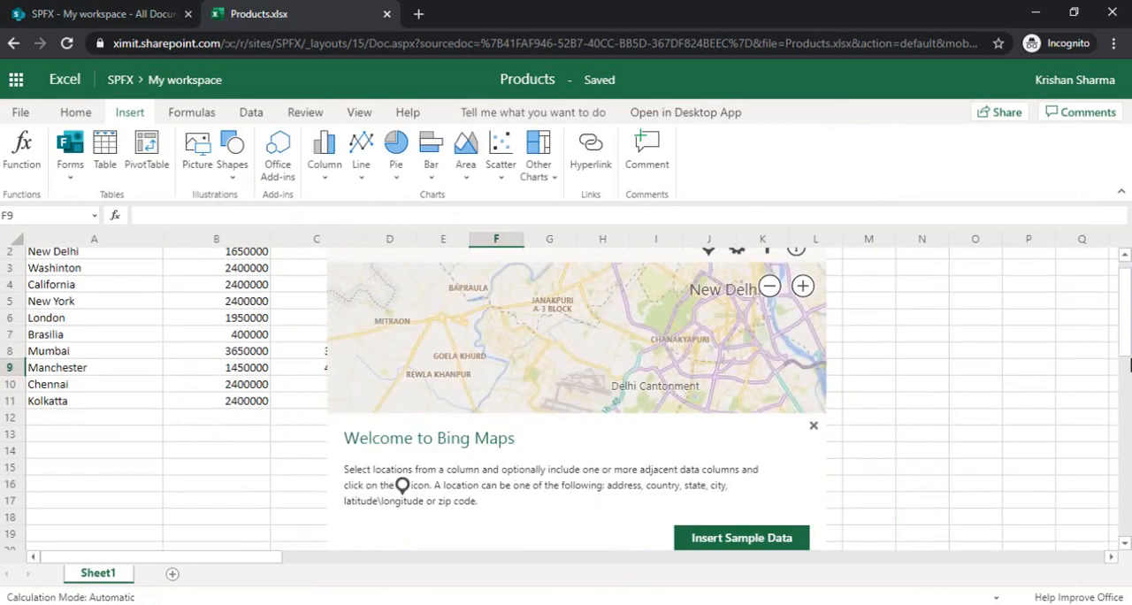
Move the Bing Maps object off the Net Profit column so it starts in column D, beside the data
scroll(1129, 329, up, 1)
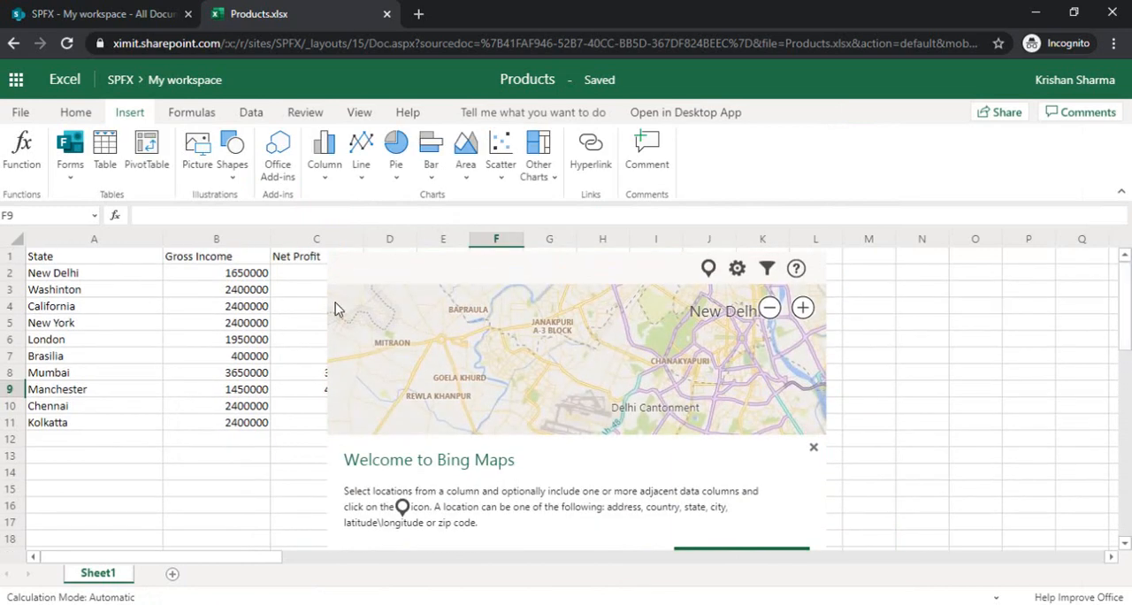
click(308, 275)
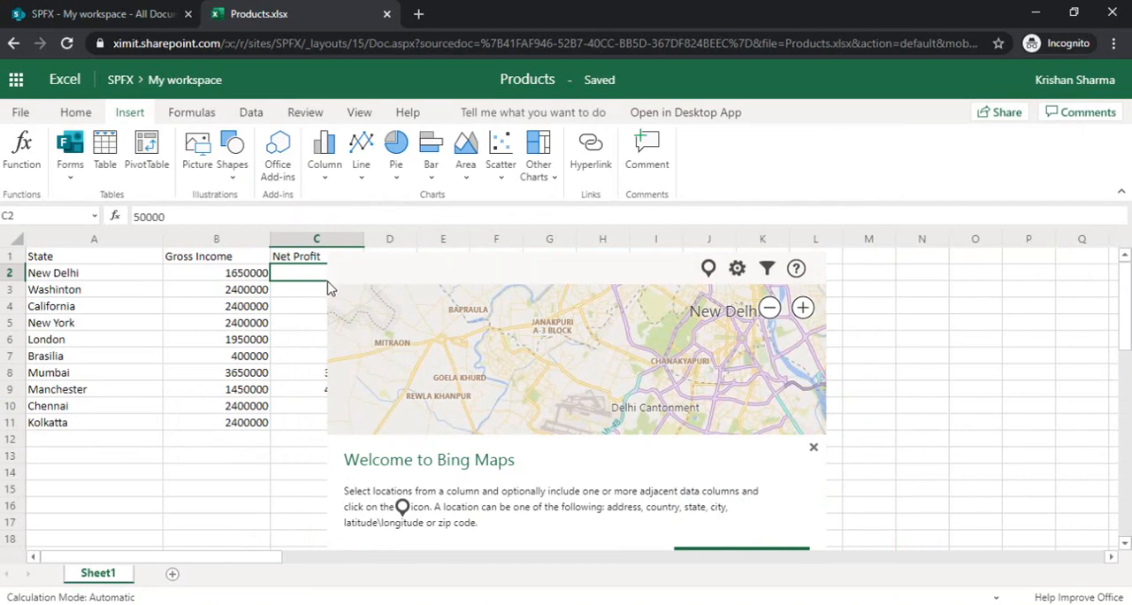
drag(326, 265, 400, 256)
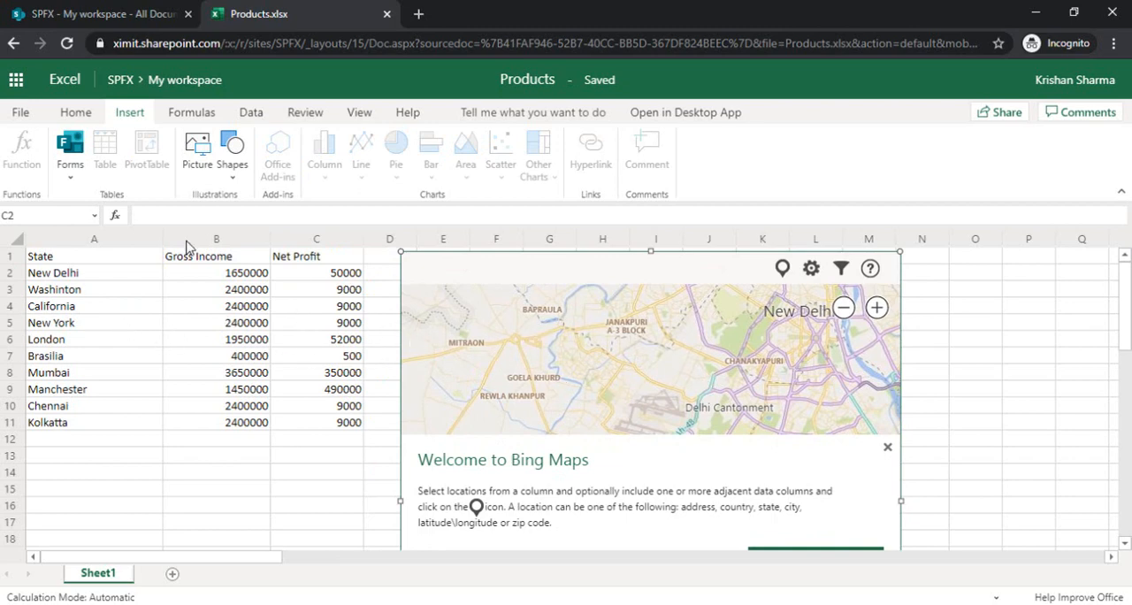
Plot the State, Gross Income and Net Profit data in A1:C11 on the Bing map
drag(58, 263, 321, 424)
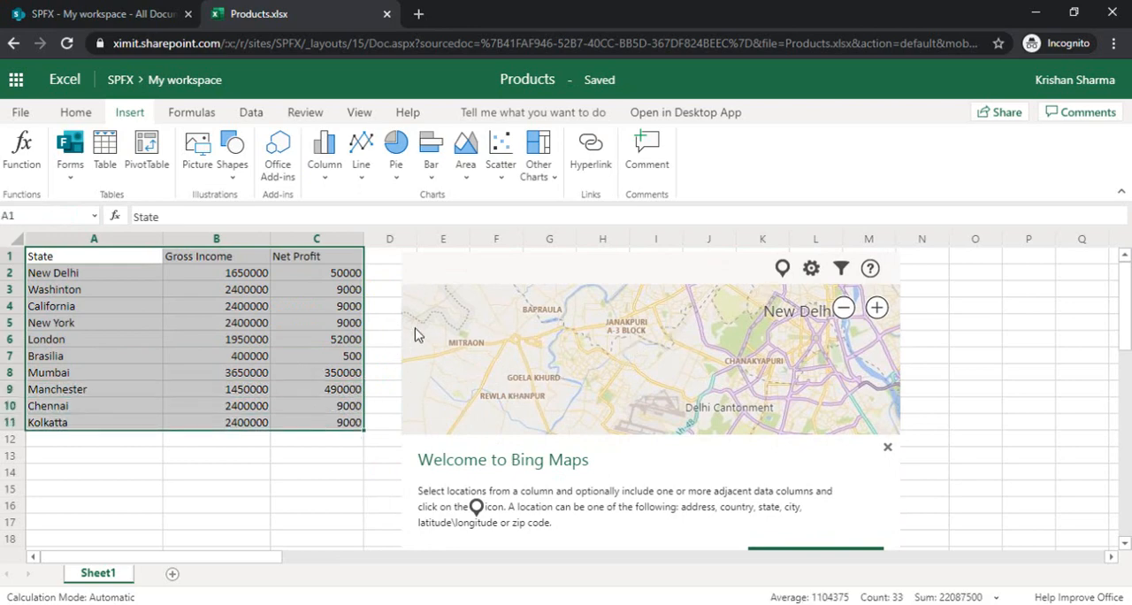
click(783, 270)
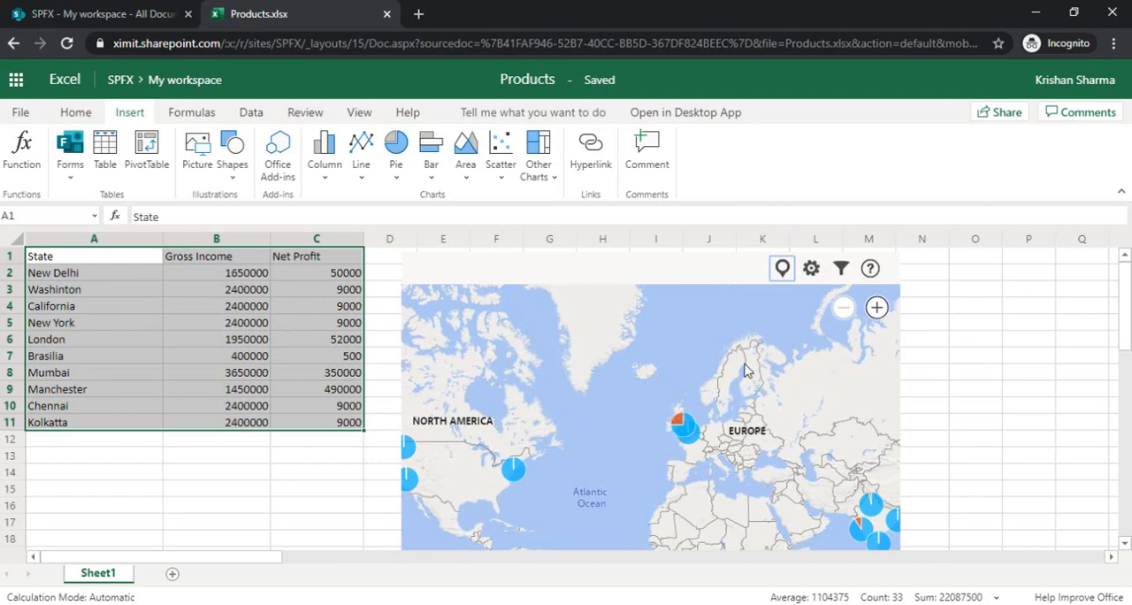
Try the Bird's Eye map type and the Circles data point display, restoring Road and Pie Chart
click(811, 271)
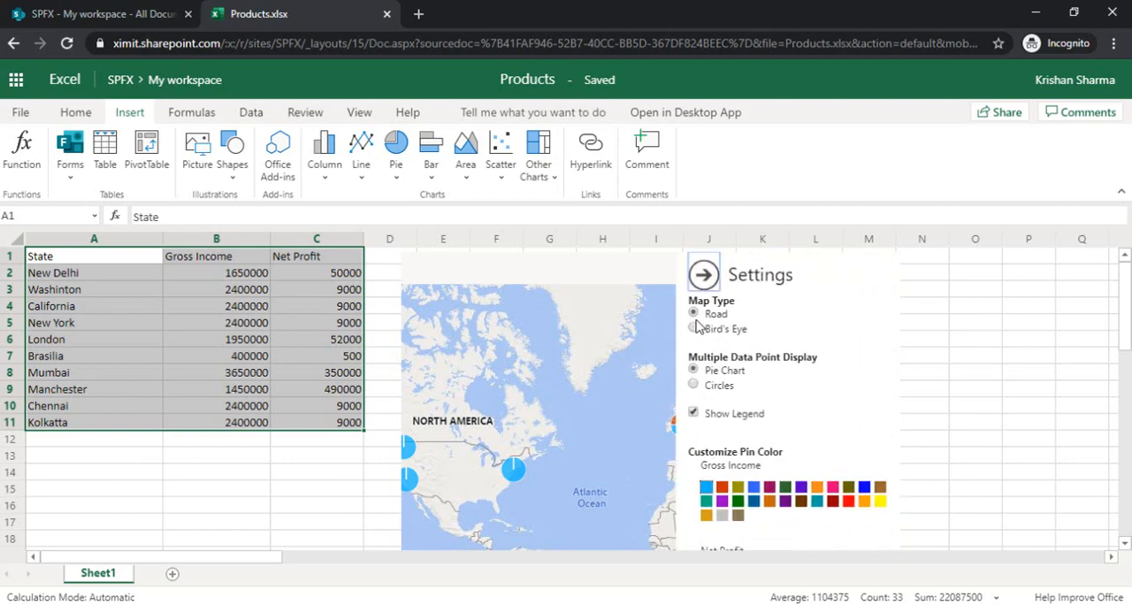
click(694, 329)
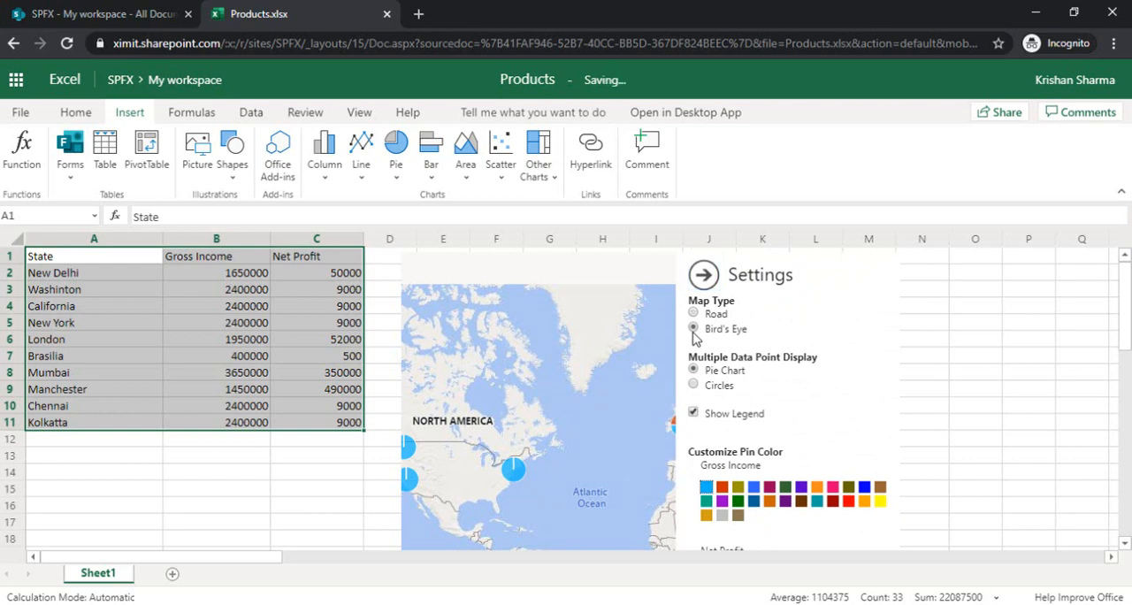
click(693, 315)
click(694, 387)
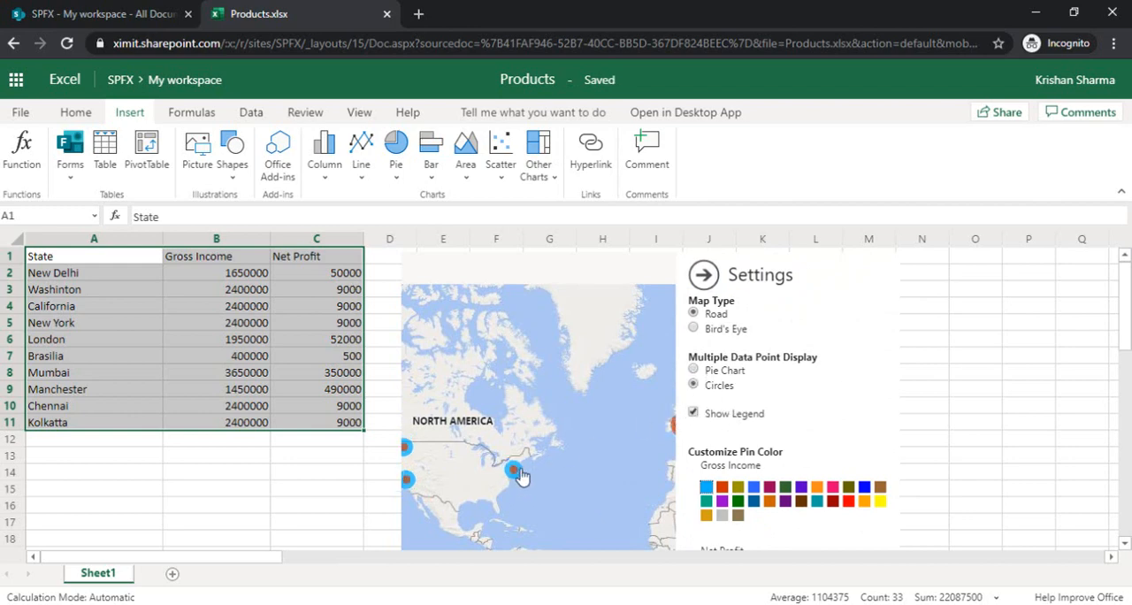
click(694, 371)
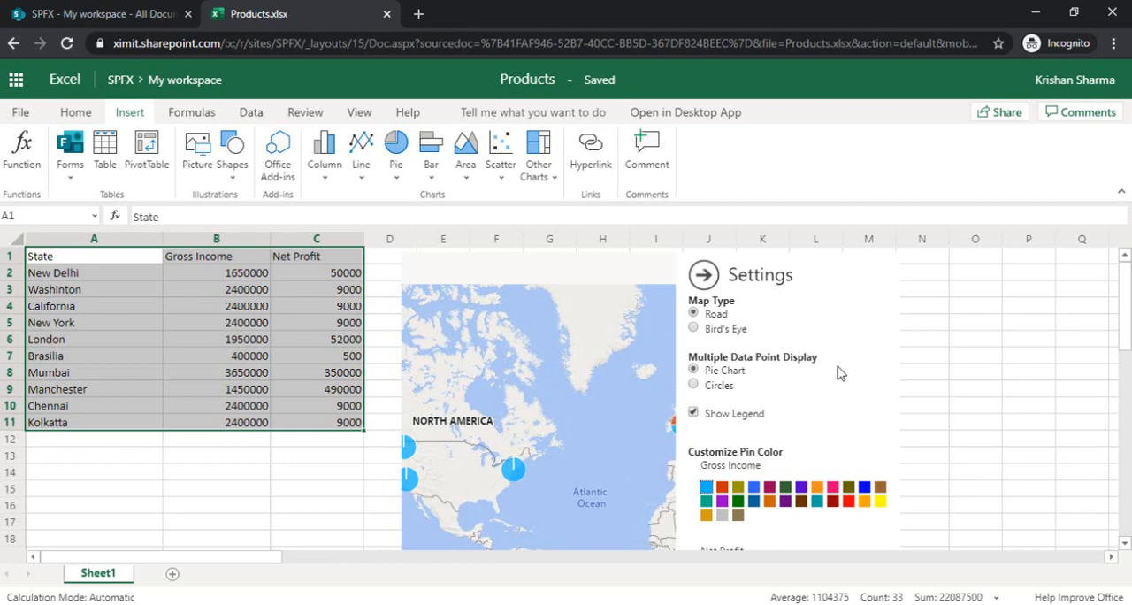
Review the pin color options for Gross Income and Net Profit and close the map settings
scroll(1128, 329, down, 2)
scroll(1128, 329, down, 2)
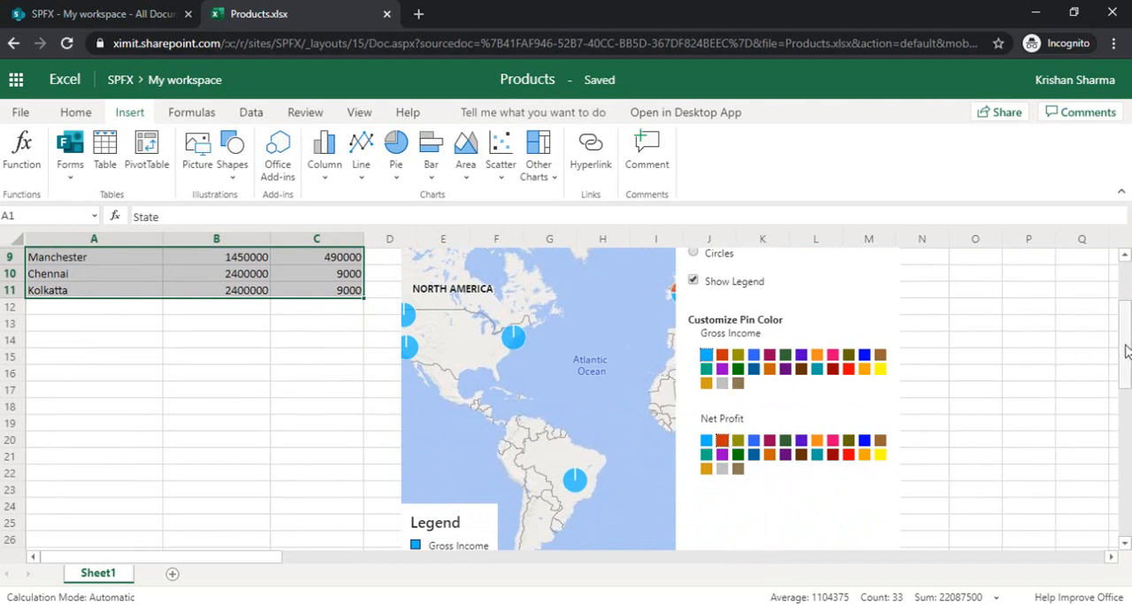
drag(1128, 351, 1131, 298)
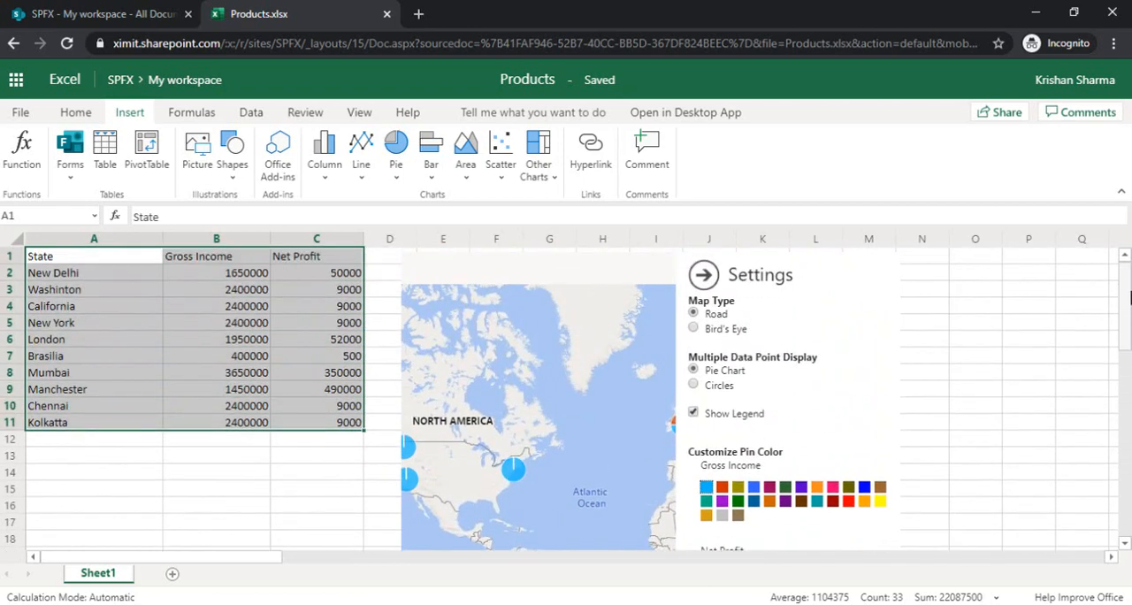
click(703, 275)
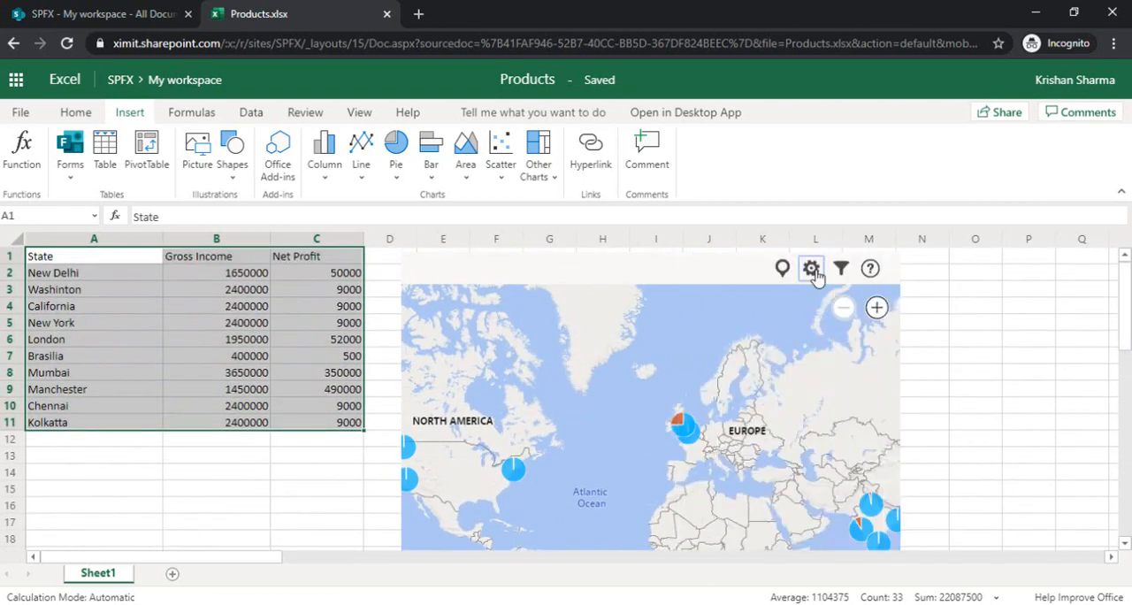
Try to filter the map locations to Chennai, New Delhi and Mumbai without applying the filter, and replot the data
click(842, 268)
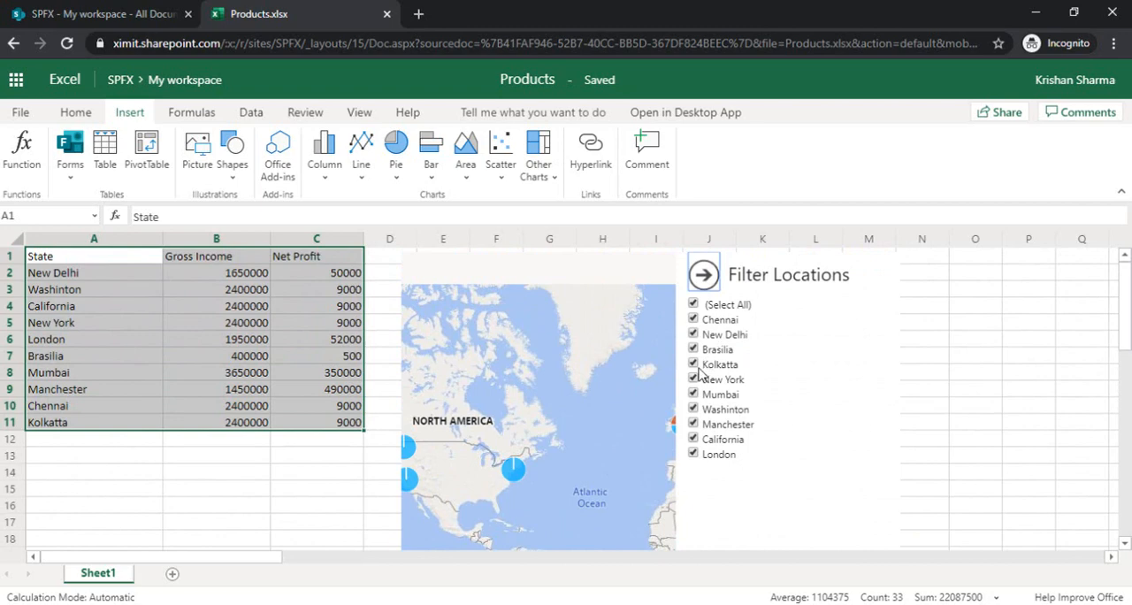
click(694, 306)
click(694, 333)
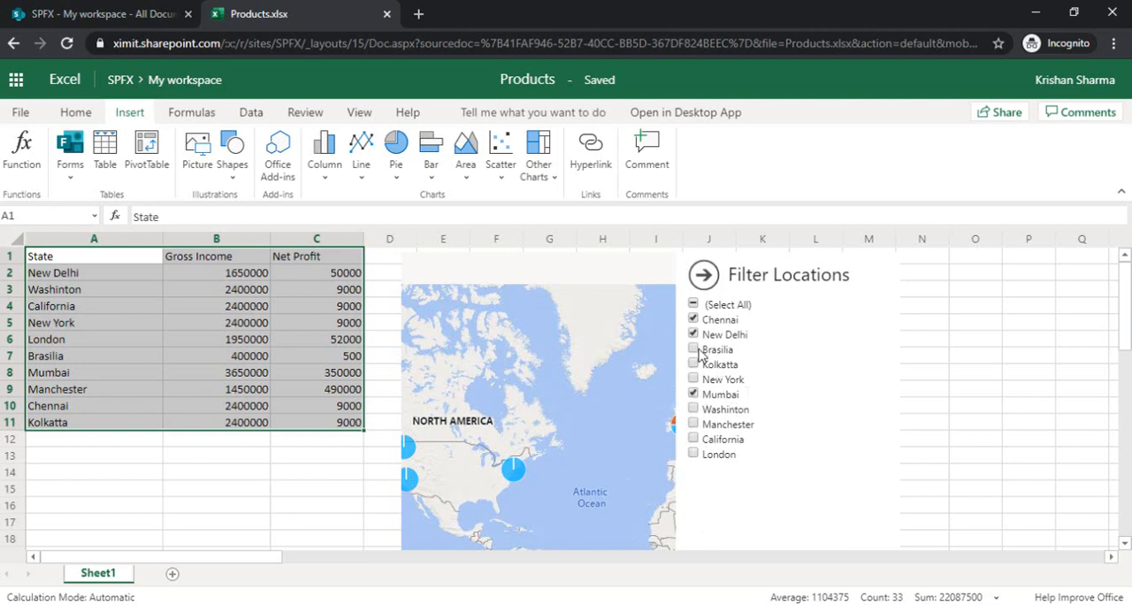
click(708, 285)
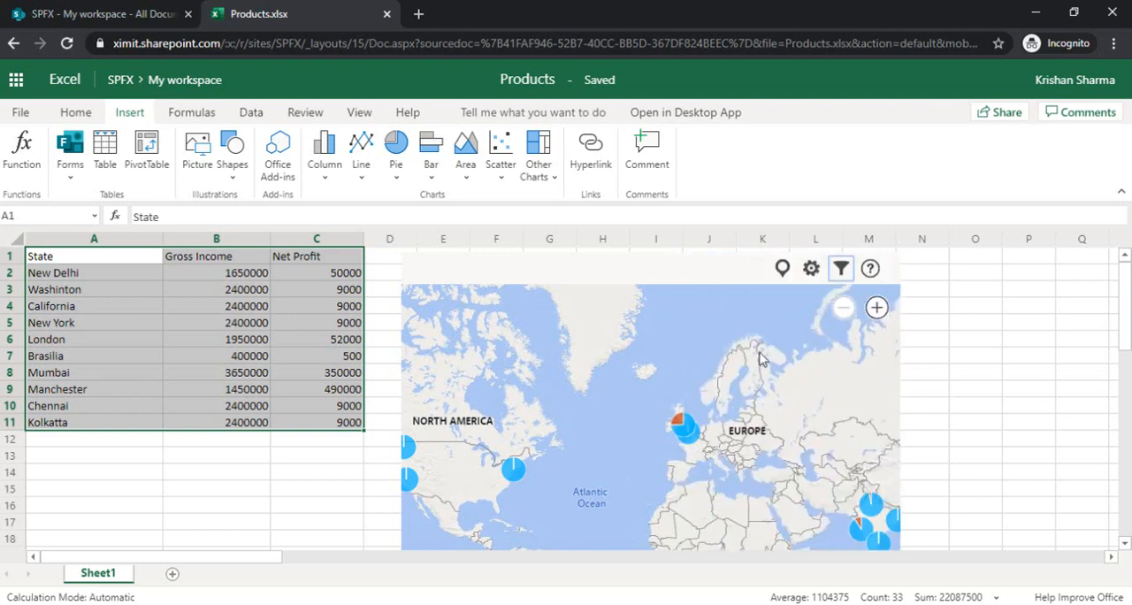
click(783, 268)
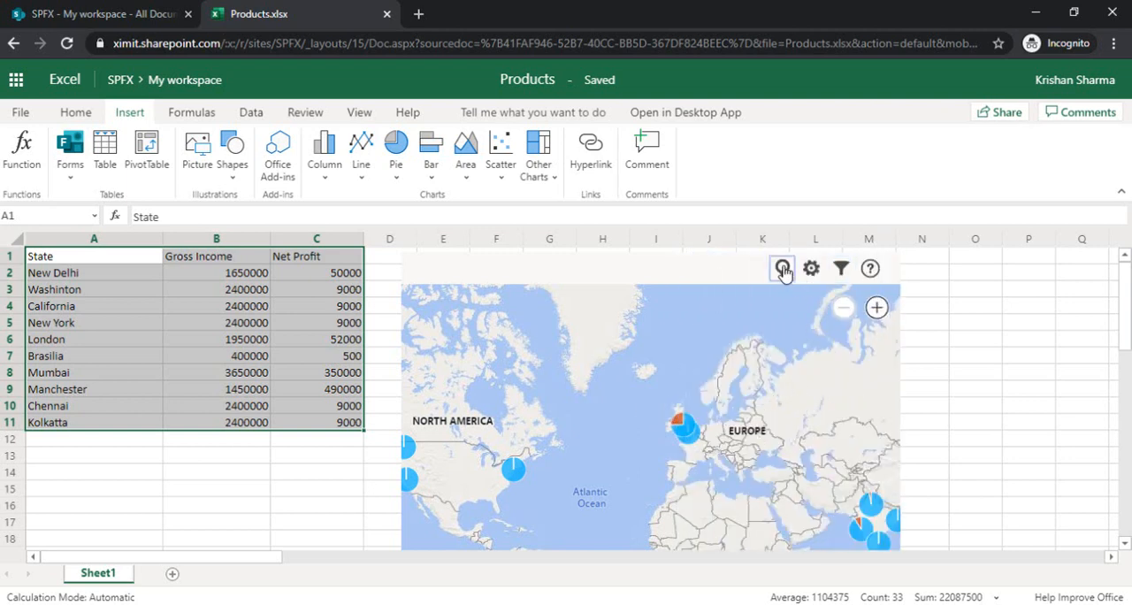
Clear all location filters, select only New Delhi, Mumbai and Chennai, apply the filter and inspect the filtered map
click(843, 270)
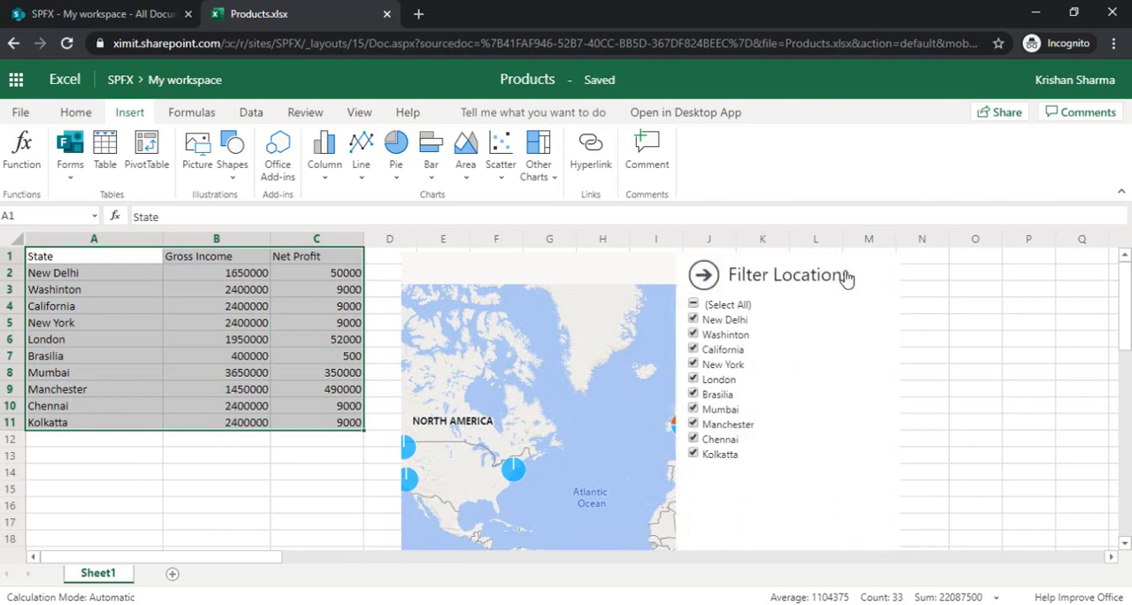
click(695, 305)
click(693, 319)
scroll(1128, 330, down, 5)
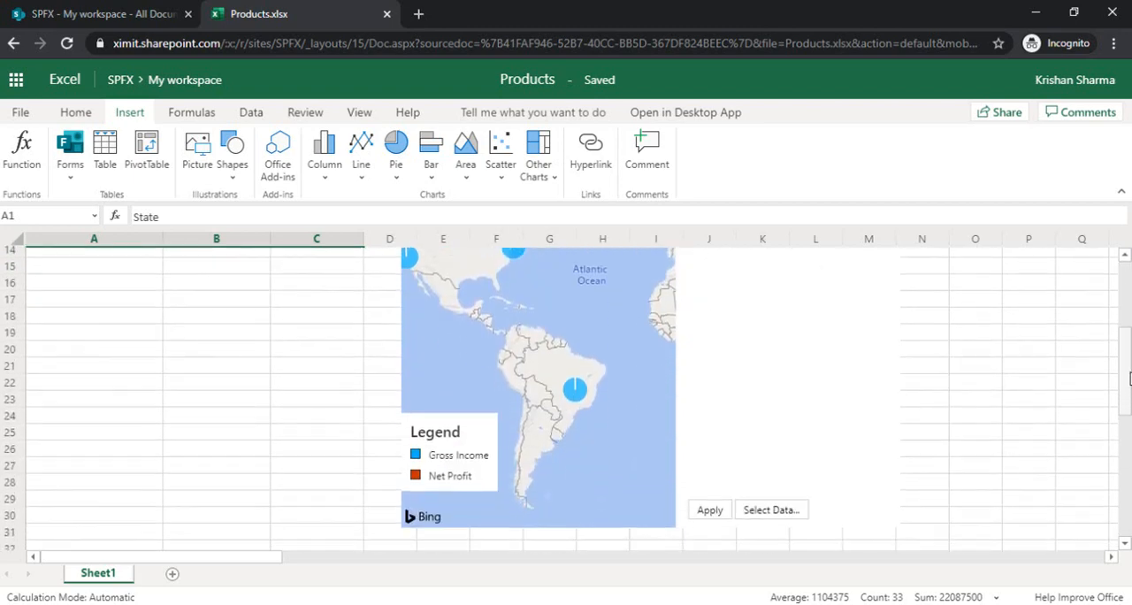
click(710, 434)
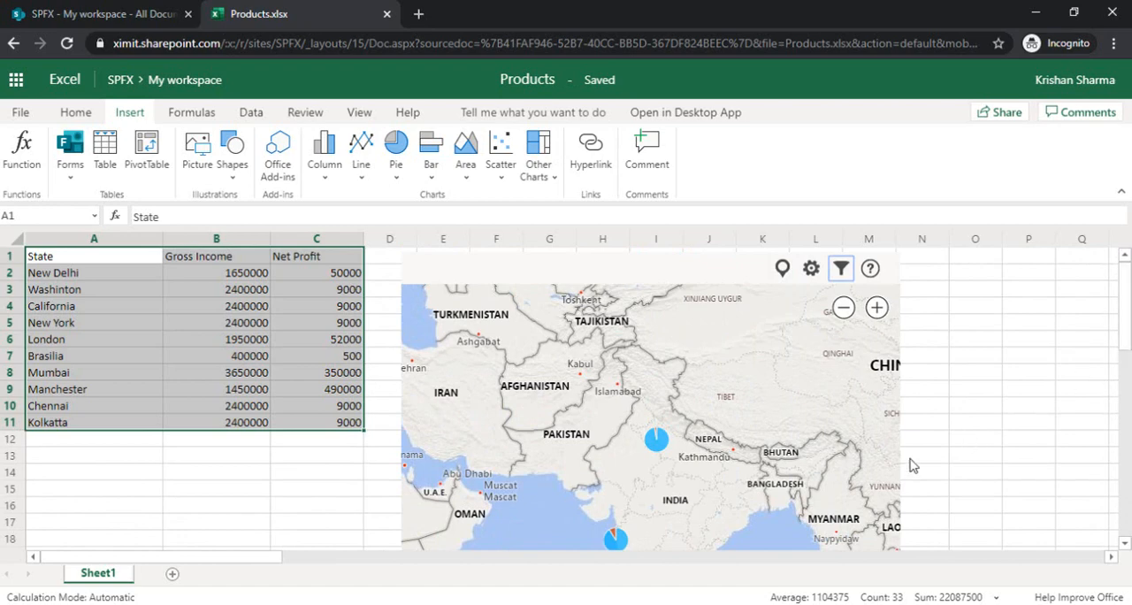
scroll(1128, 303, down, 2)
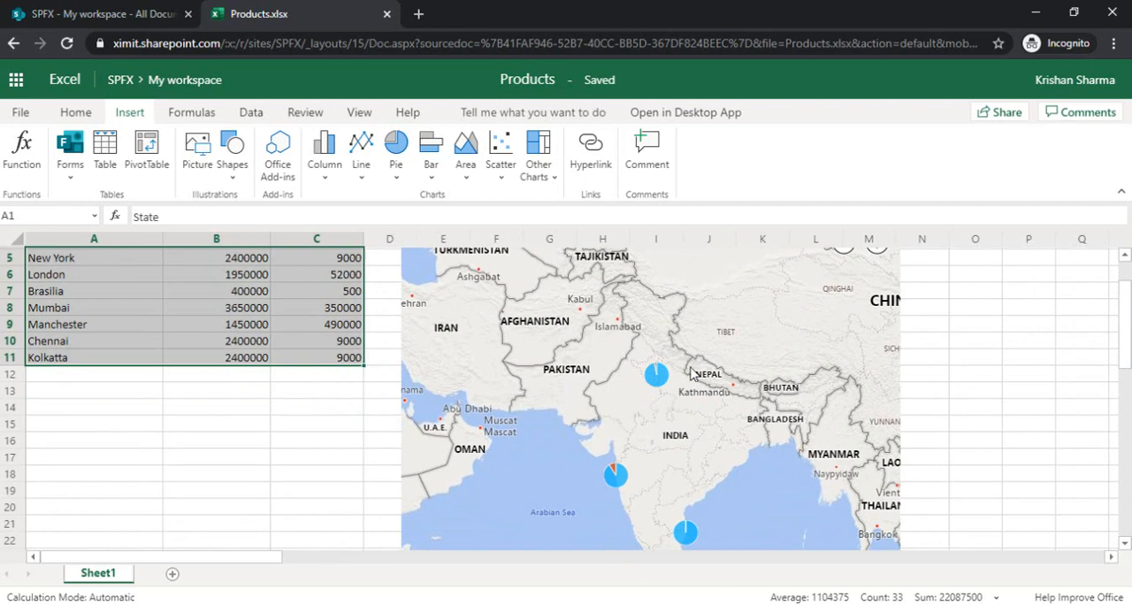
drag(1129, 343, 1128, 319)
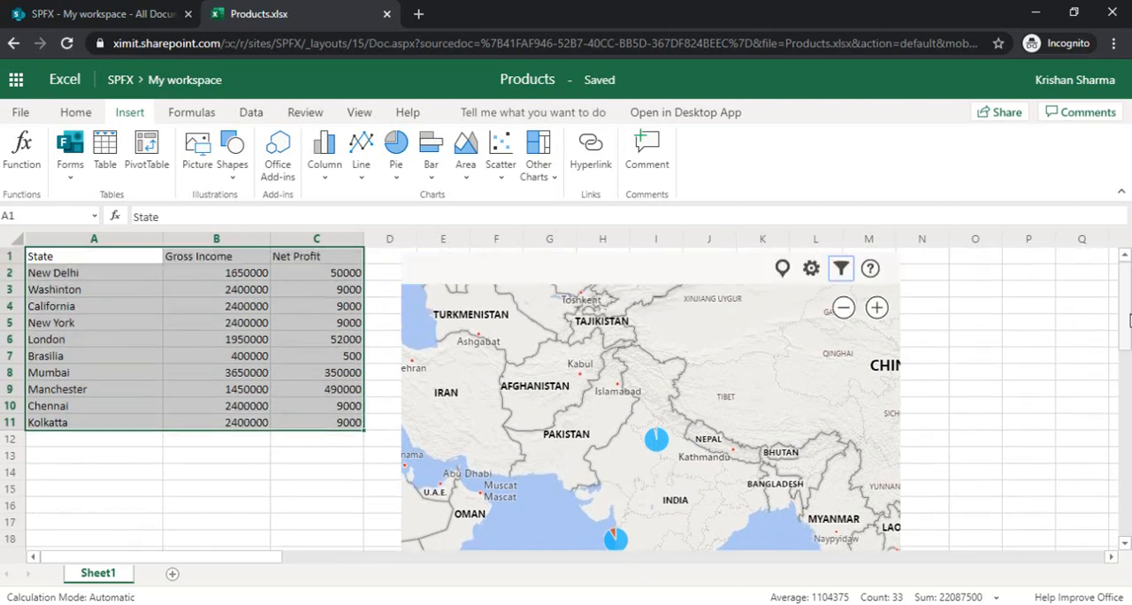
Select all locations again in the map's location filter and apply it
click(842, 270)
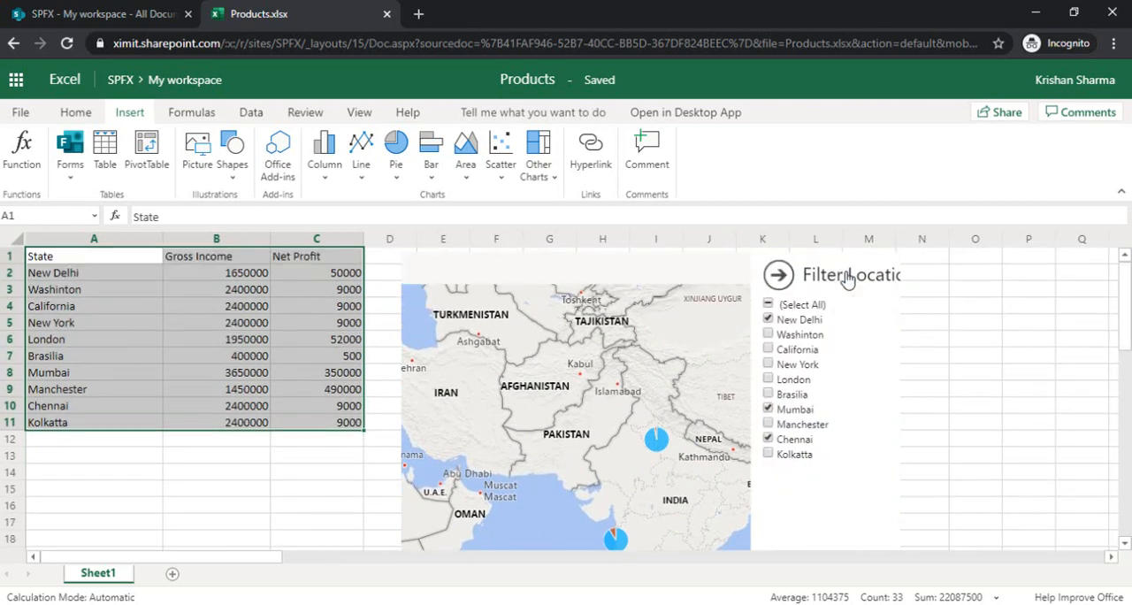
click(693, 304)
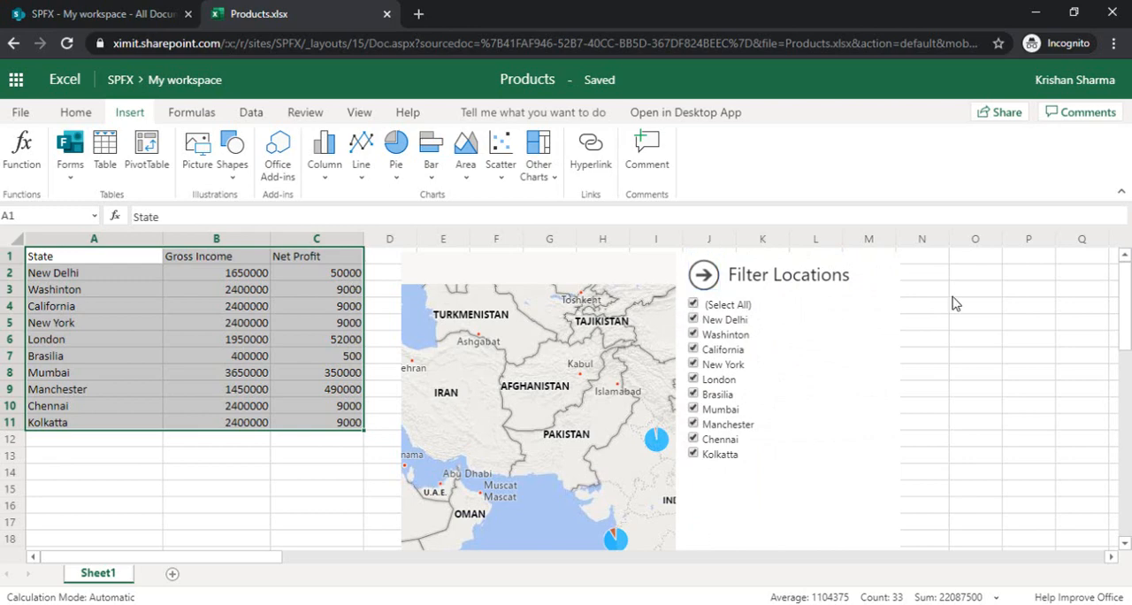
drag(1129, 313, 1129, 405)
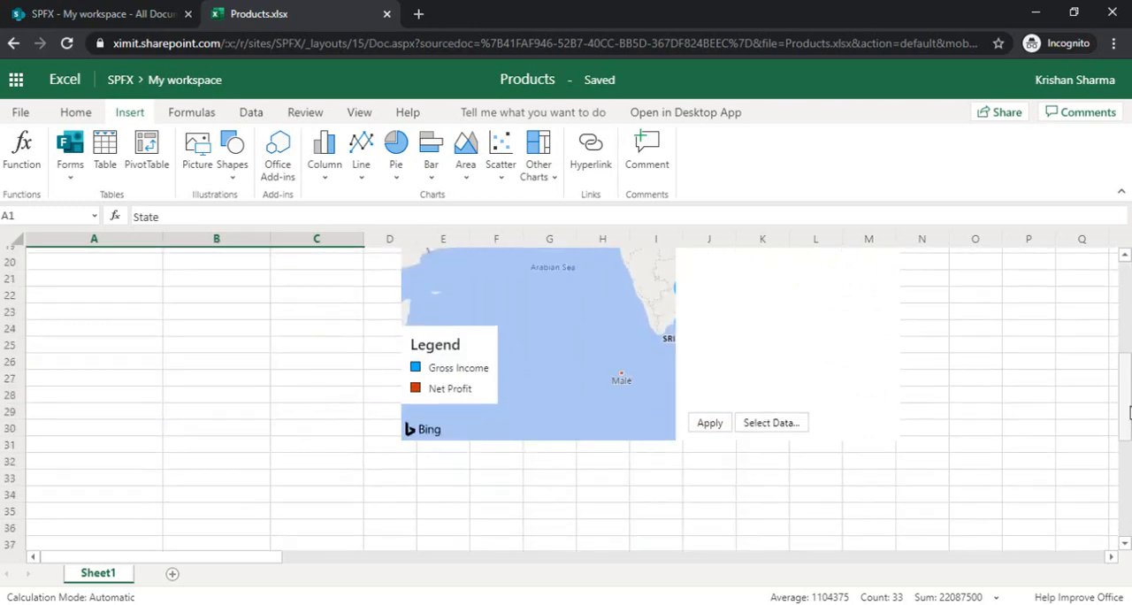
click(697, 419)
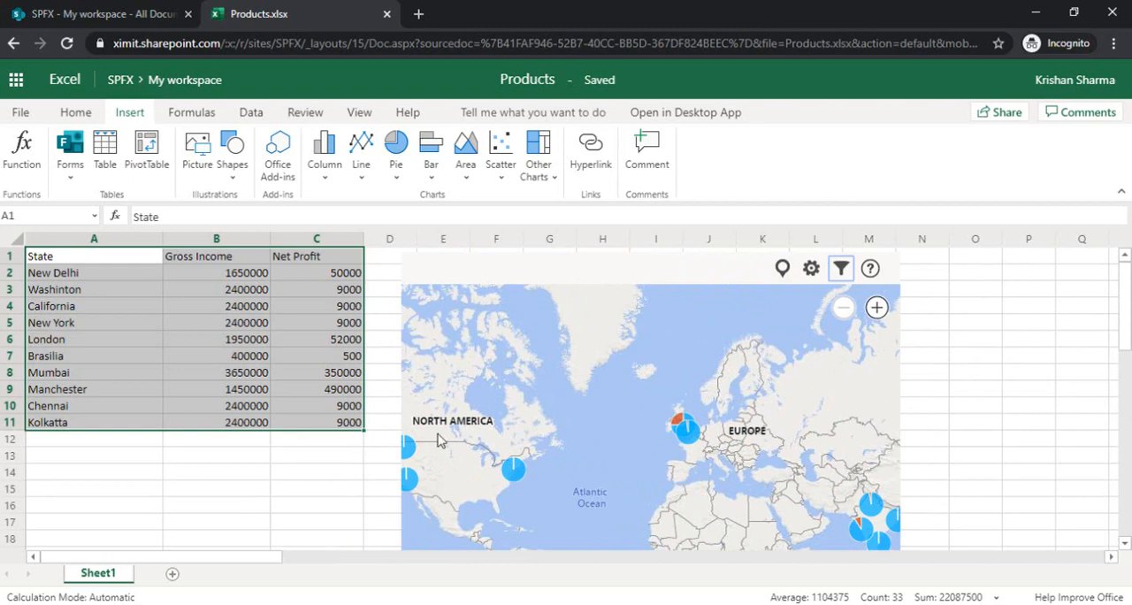
Enter Berlin as a new state in cell A12, below Kolkatta
click(111, 440)
double_click(110, 442)
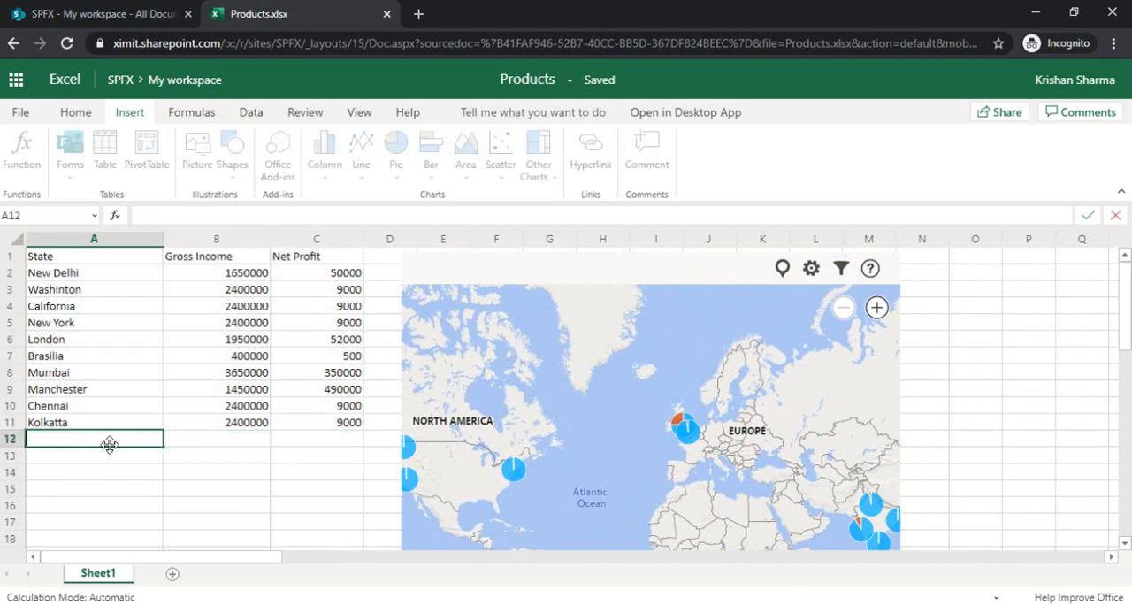
text(Berlin)
click(197, 447)
Copy Manchester's Gross Income and Net Profit from B9:C9 into Berlin's row at B12:C12
click(254, 390)
drag(254, 390, 344, 395)
key(ctrl+c)
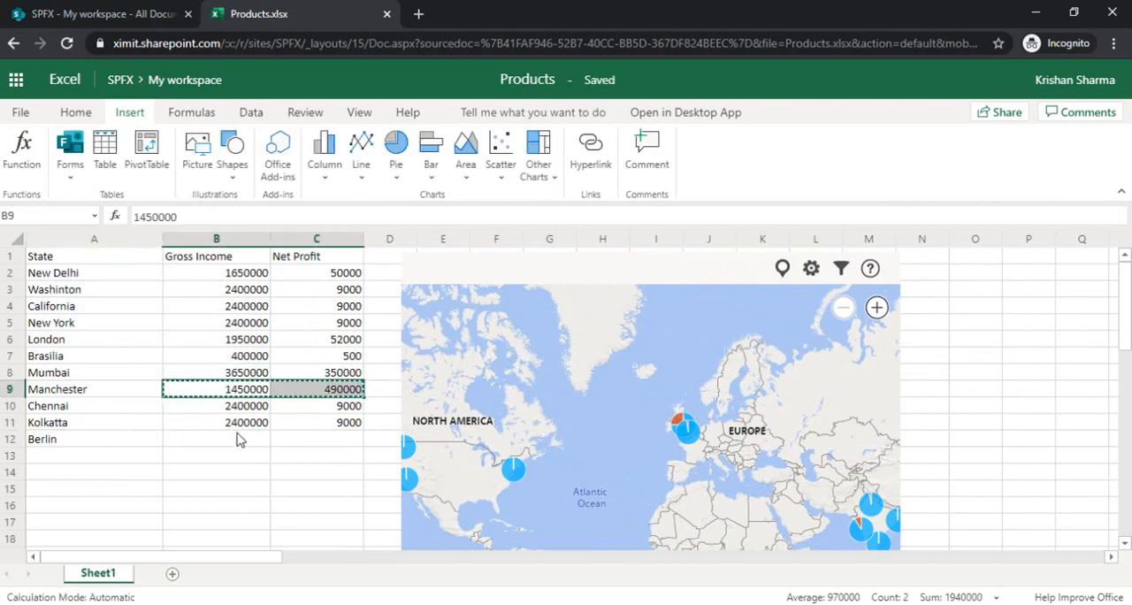
click(239, 442)
key(ctrl+v)
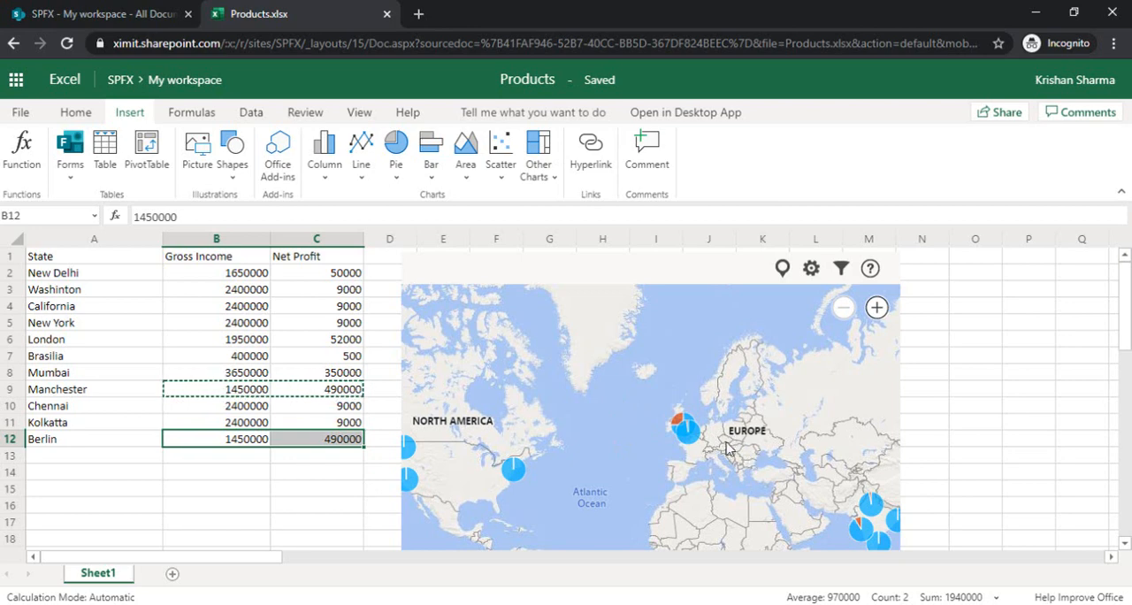
Replot the map from A1:C12 to include Berlin and check the location filter list for it
click(841, 268)
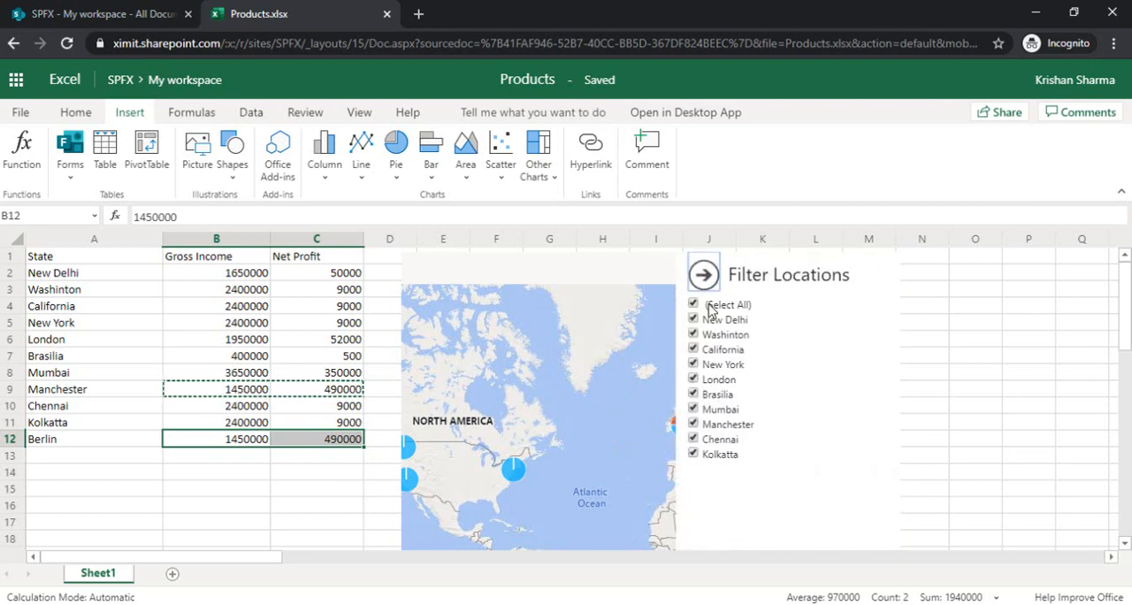
click(704, 275)
click(783, 269)
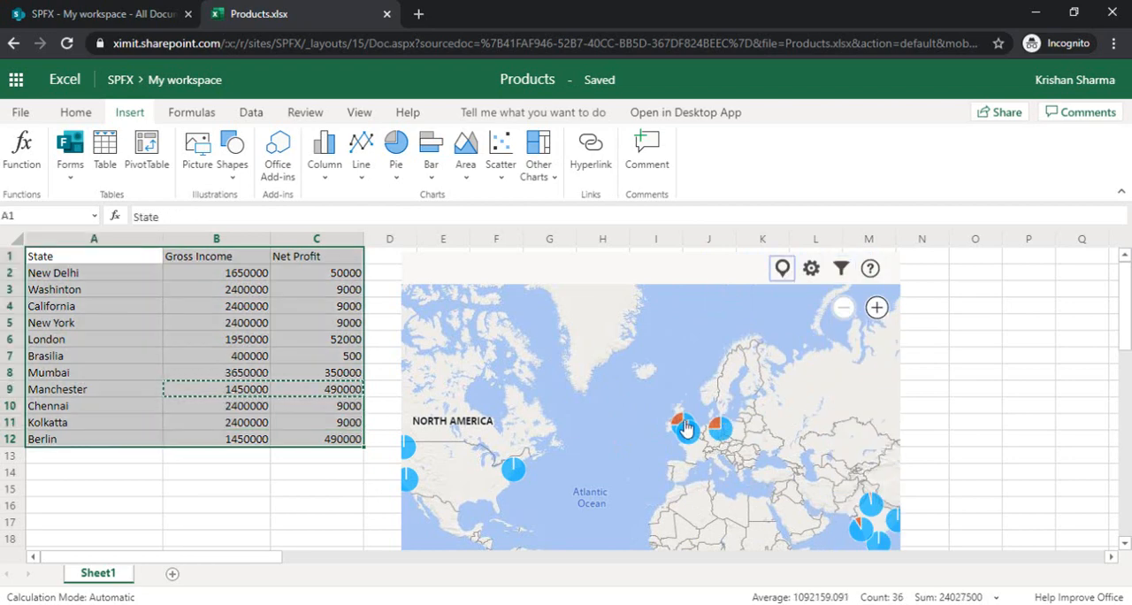
click(841, 270)
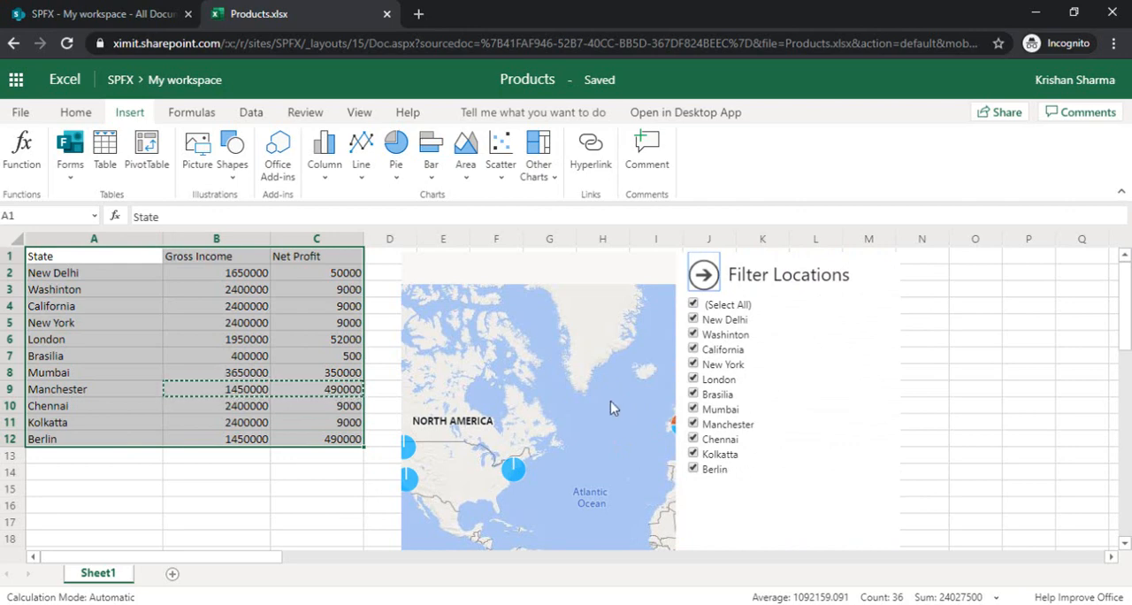
click(704, 275)
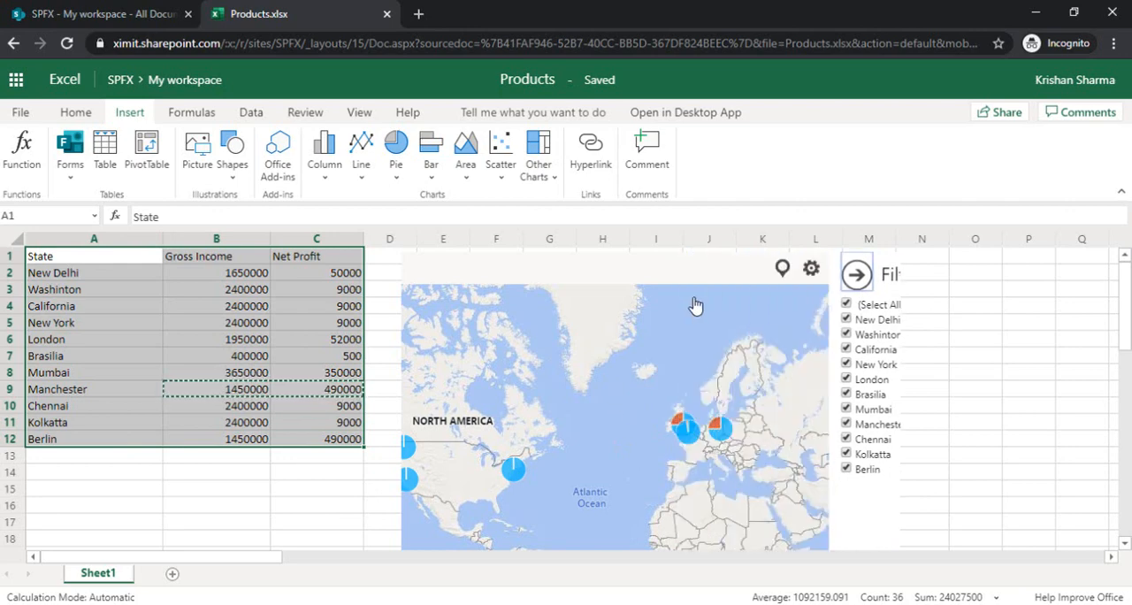